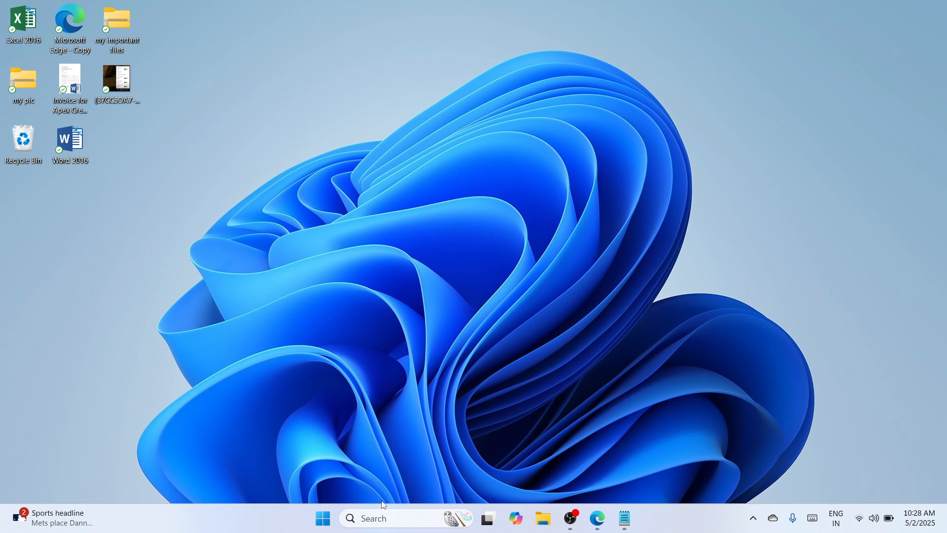
# Search for System Information and check the System Type entry, then close it
pyautogui.click(368, 518)
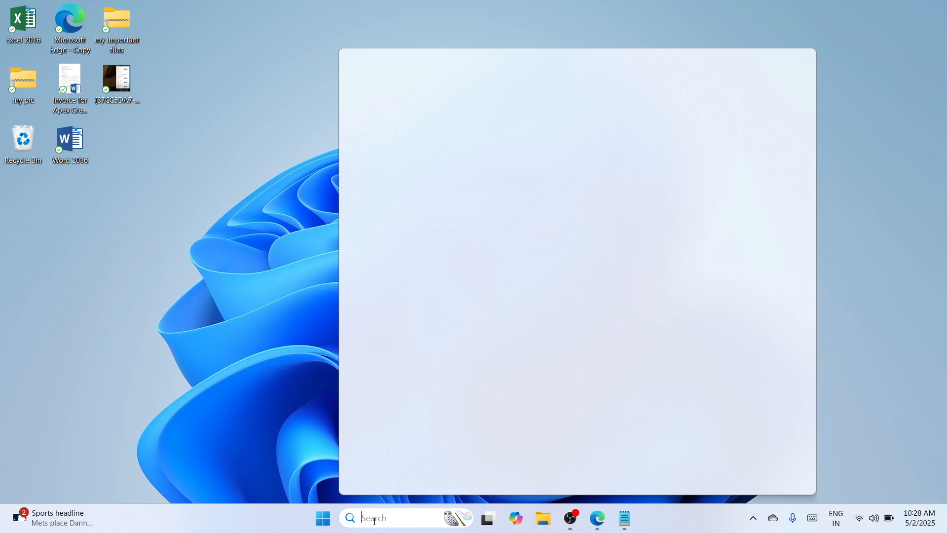
pyautogui.write('in')
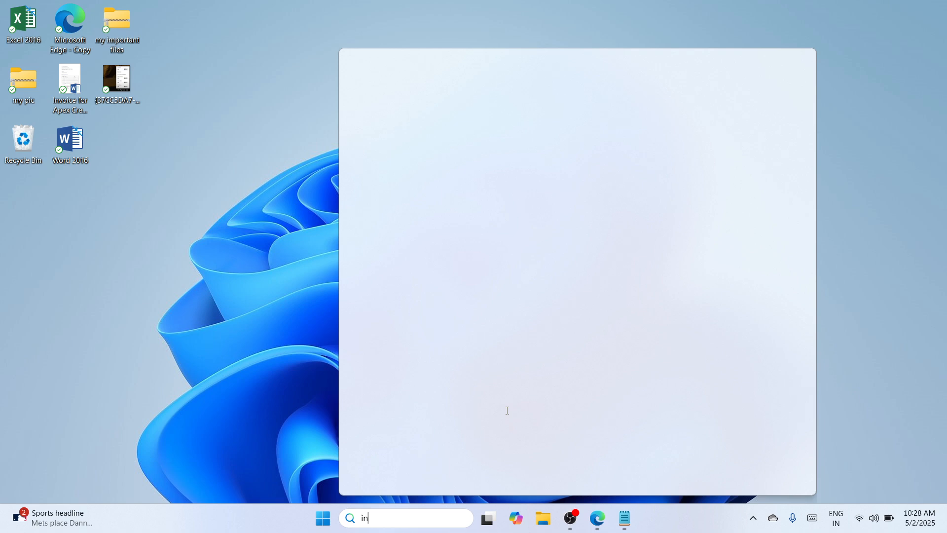
pyautogui.write('fo')
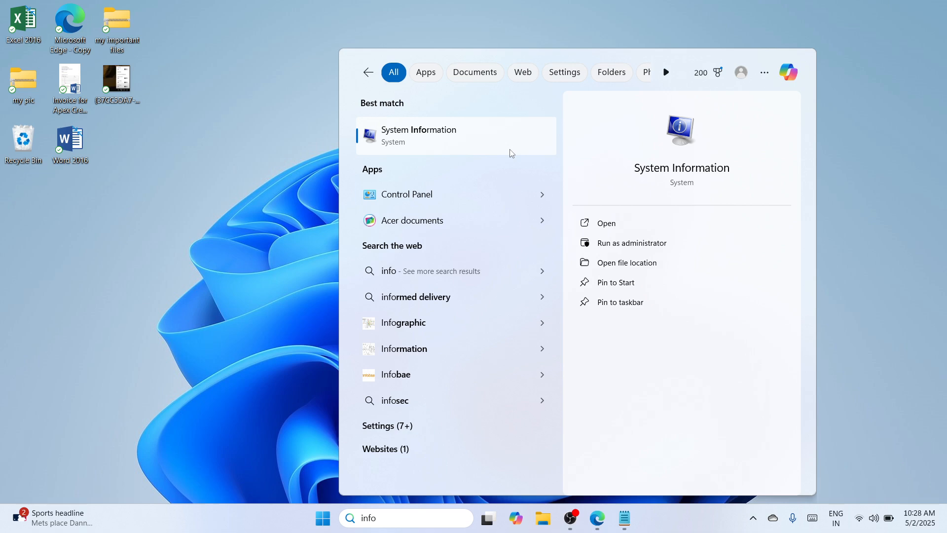
pyautogui.click(512, 153)
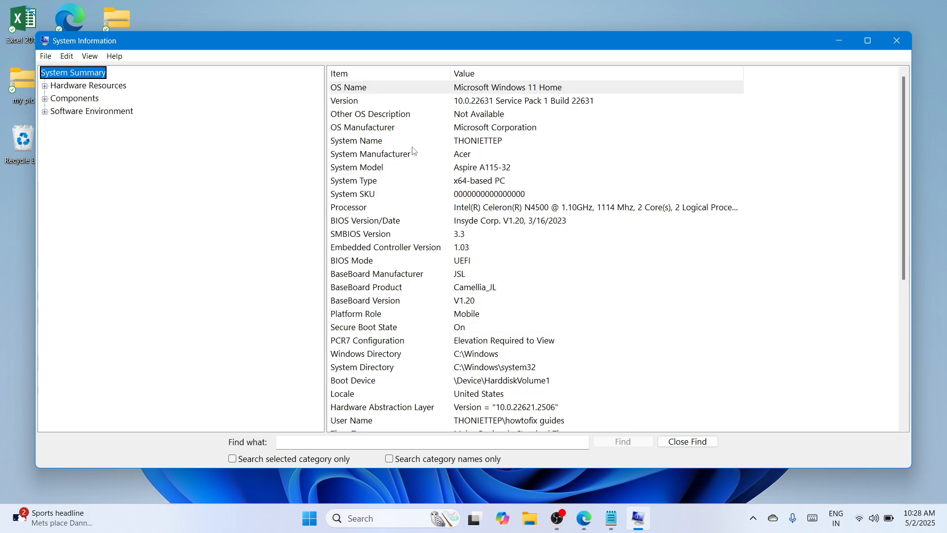
pyautogui.click(475, 183)
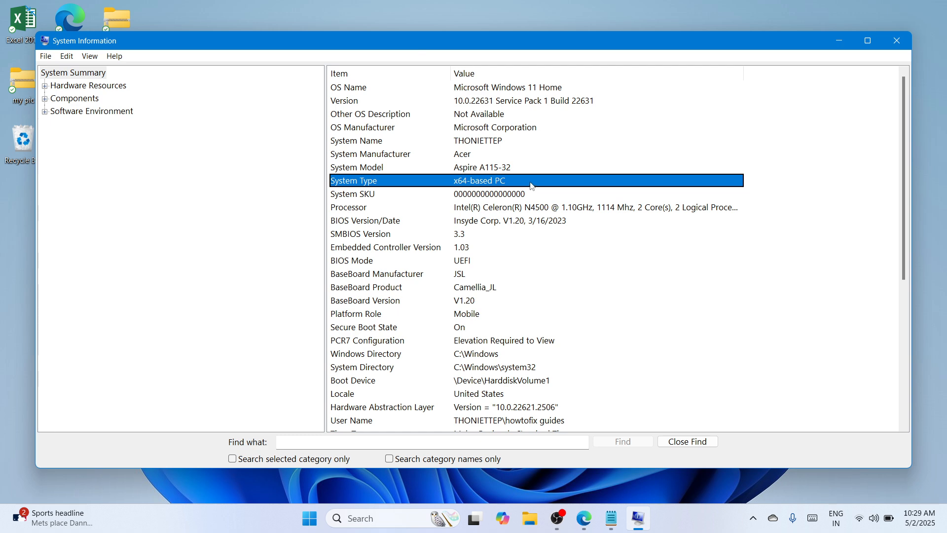
pyautogui.click(897, 39)
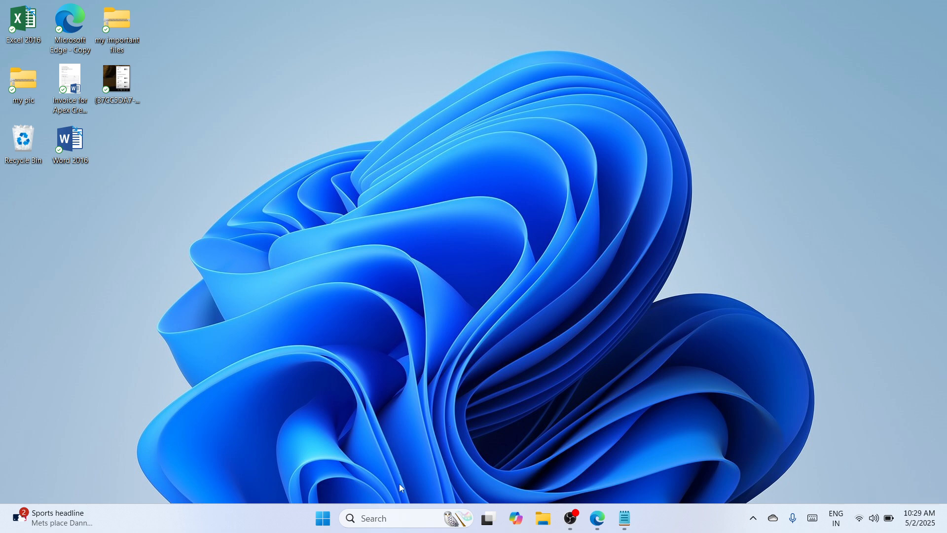
# Launch Google Chrome and load the pasted MEGA link for the upd-pcl5-x64-6.1.0.20062.exe driver
pyautogui.click(394, 517)
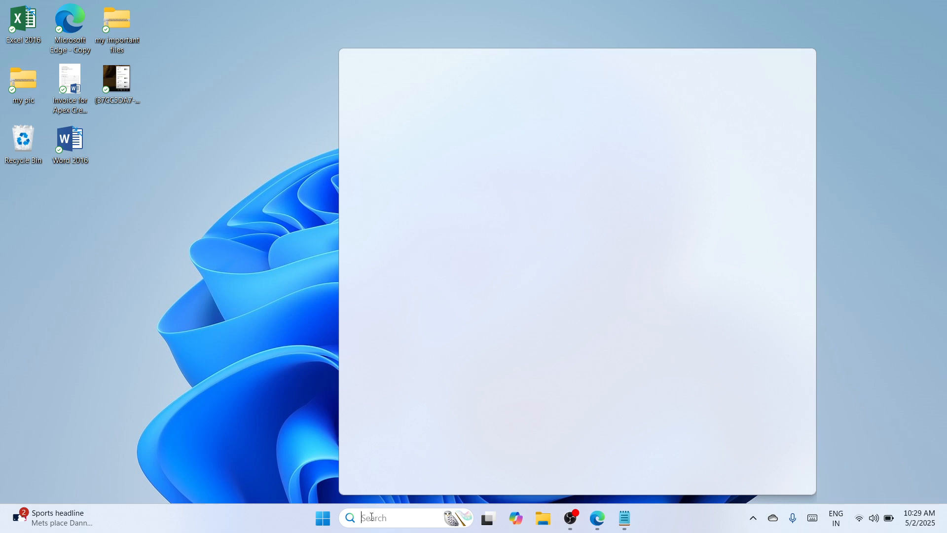
pyautogui.write('chrome')
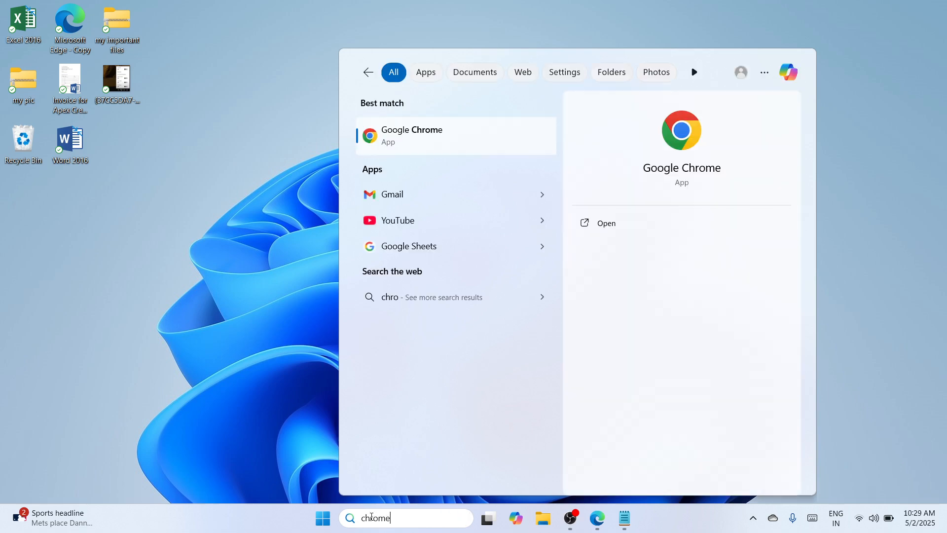
pyautogui.click(635, 221)
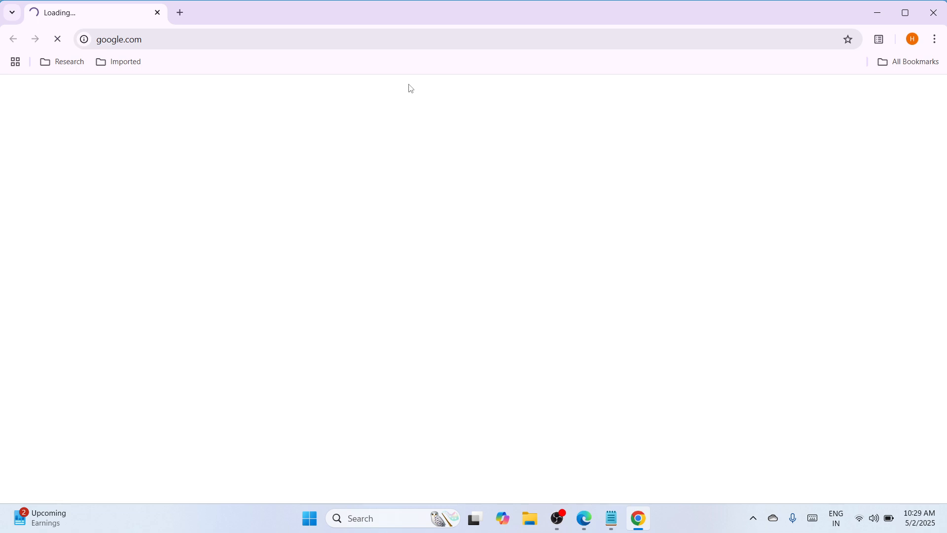
pyautogui.click(358, 45)
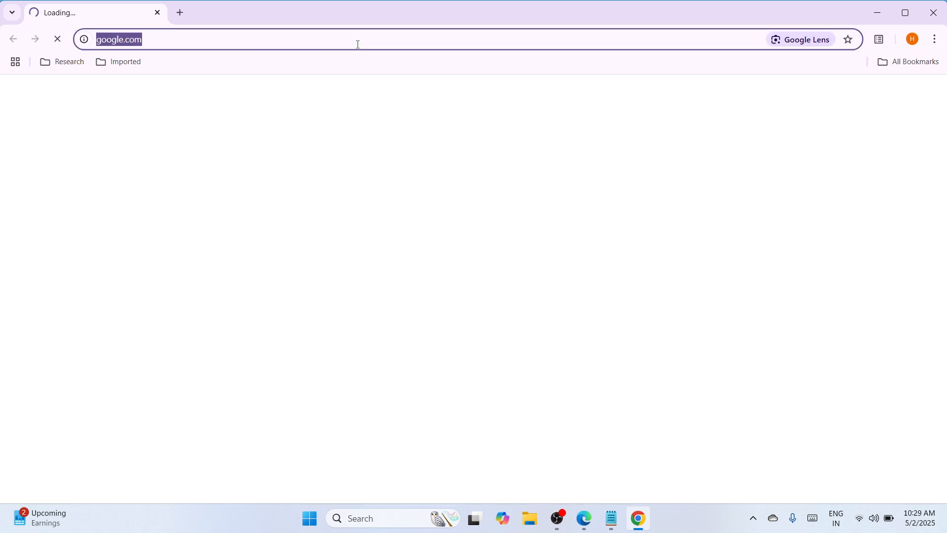
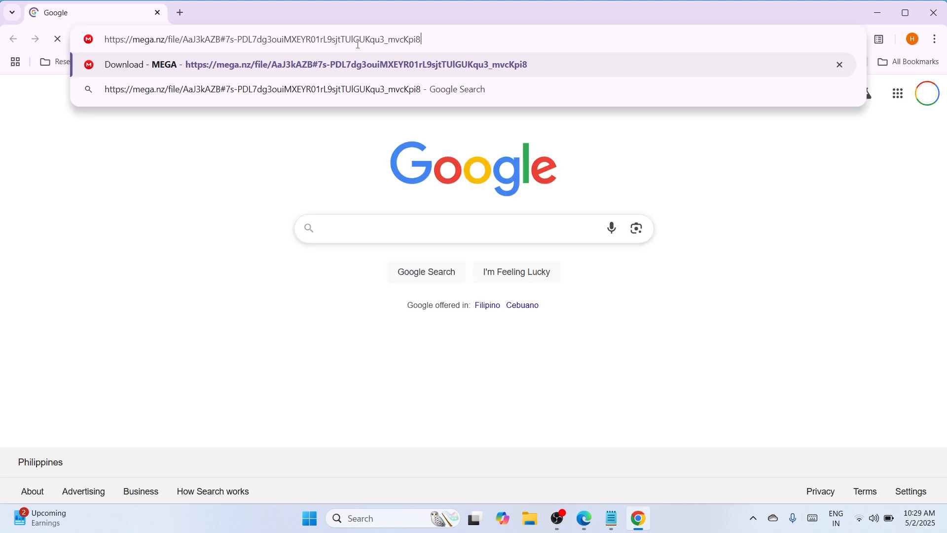
pyautogui.press('Return')
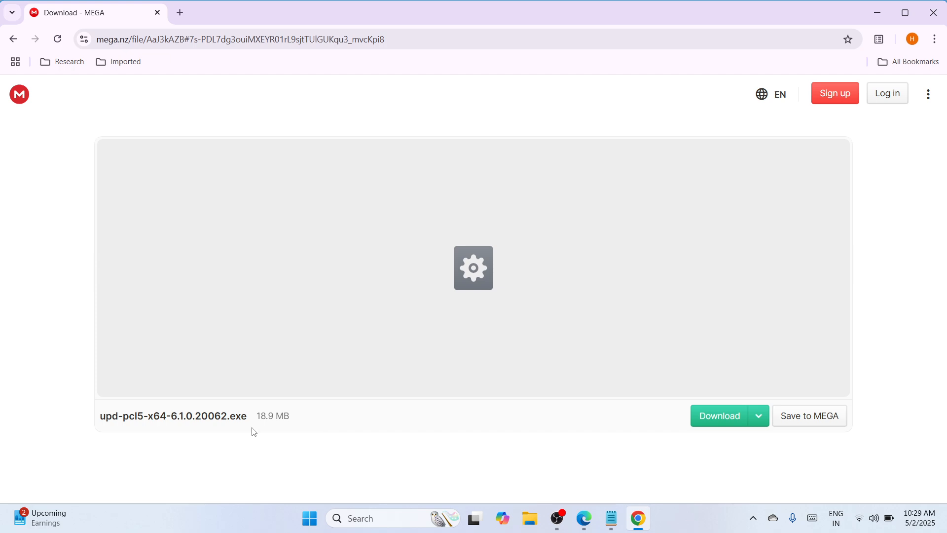
# Download upd-pcl5-x64-6.1.0.20062.exe (18.9 MB) from MEGA and show it in the Downloads folder
pyautogui.click(722, 417)
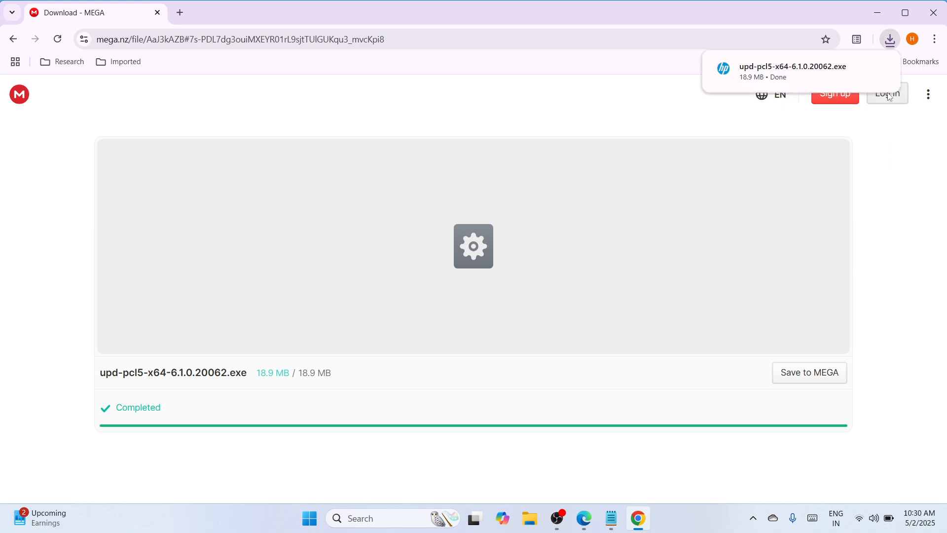
pyautogui.moveTo(850, 63)
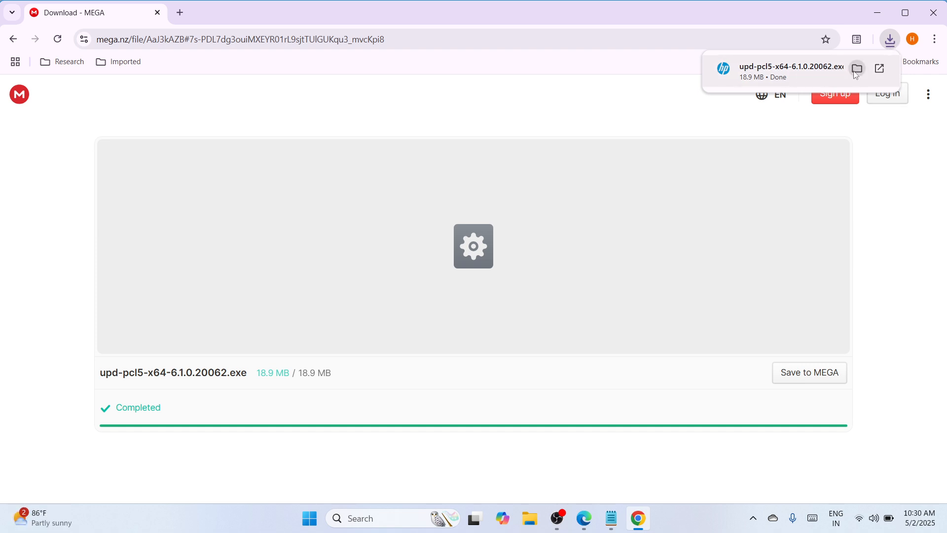
pyautogui.click(857, 72)
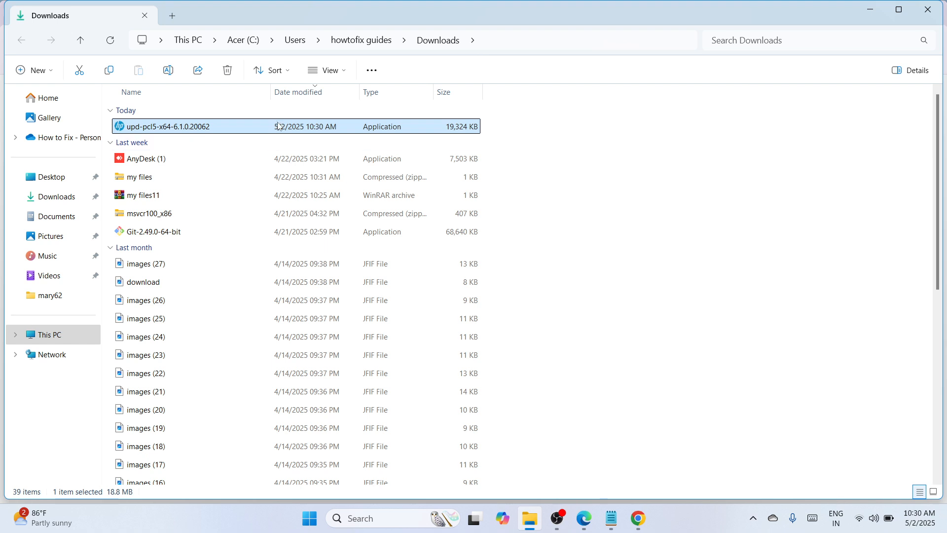
# Cut the installer from Downloads and close both the Explorer and Chrome windows
pyautogui.rightClick(279, 127)
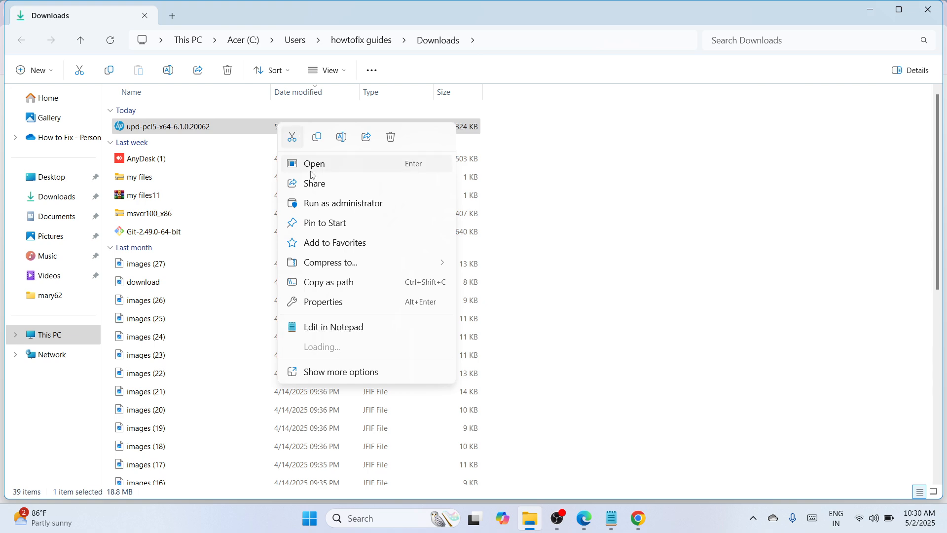
pyautogui.click(296, 140)
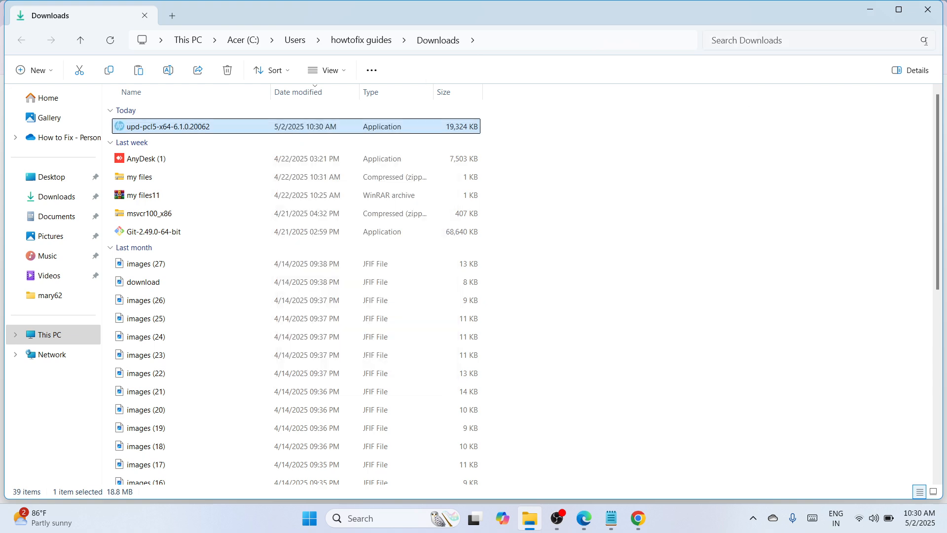
pyautogui.click(937, 14)
pyautogui.click(937, 14)
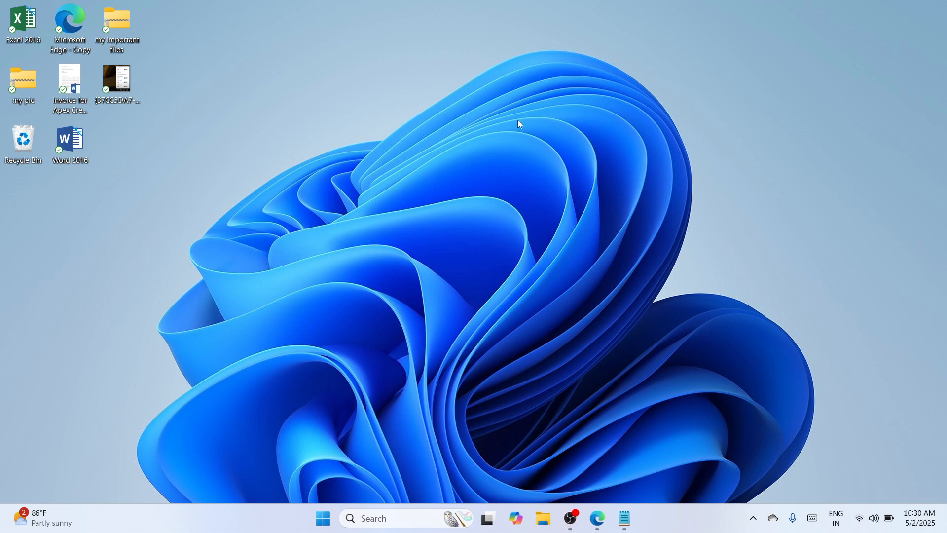
# Paste the installer onto the desktop and drag its icon near the centre
pyautogui.rightClick(517, 119)
pyautogui.click(530, 134)
pyautogui.moveTo(20, 206); pyautogui.dragTo(303, 182)
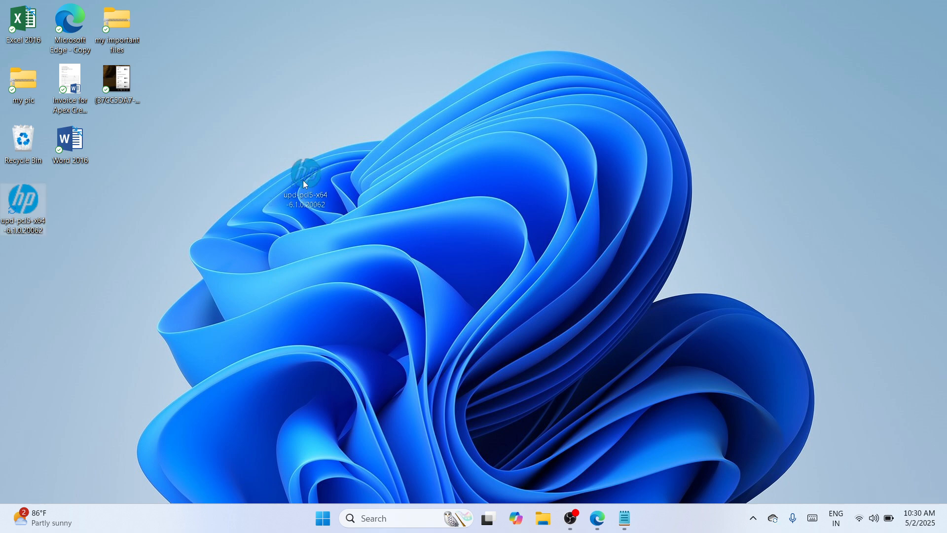
pyautogui.moveTo(403, 146); pyautogui.dragTo(402, 142)
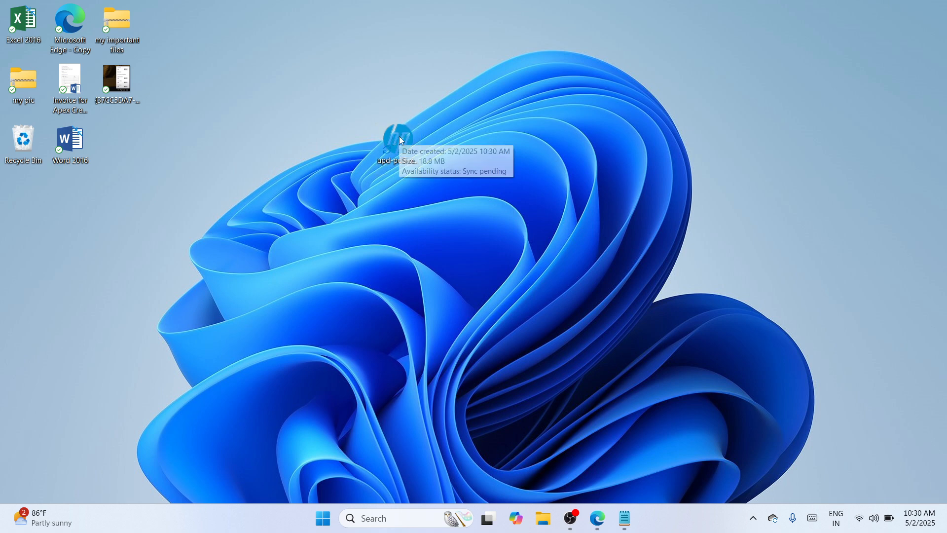
pyautogui.rightClick(400, 139)
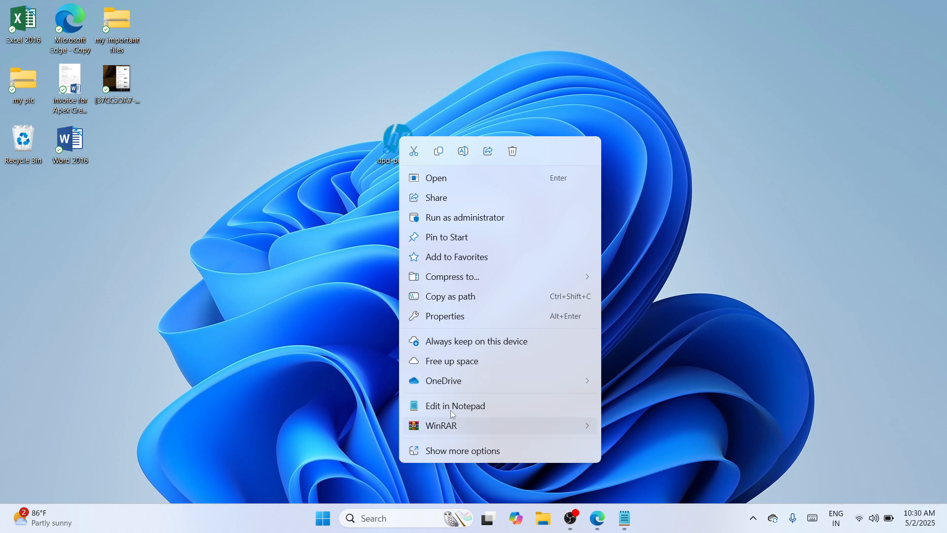
# Extract the installer with WinRAR into 'upd-pcl5-x64-6.1.0.20062\' and place that folder beside it
pyautogui.moveTo(496, 425)
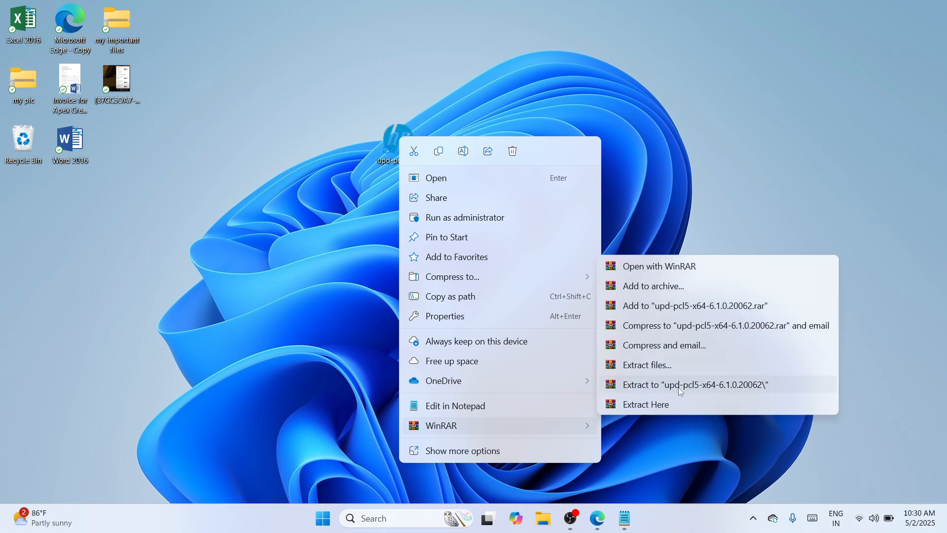
pyautogui.click(700, 386)
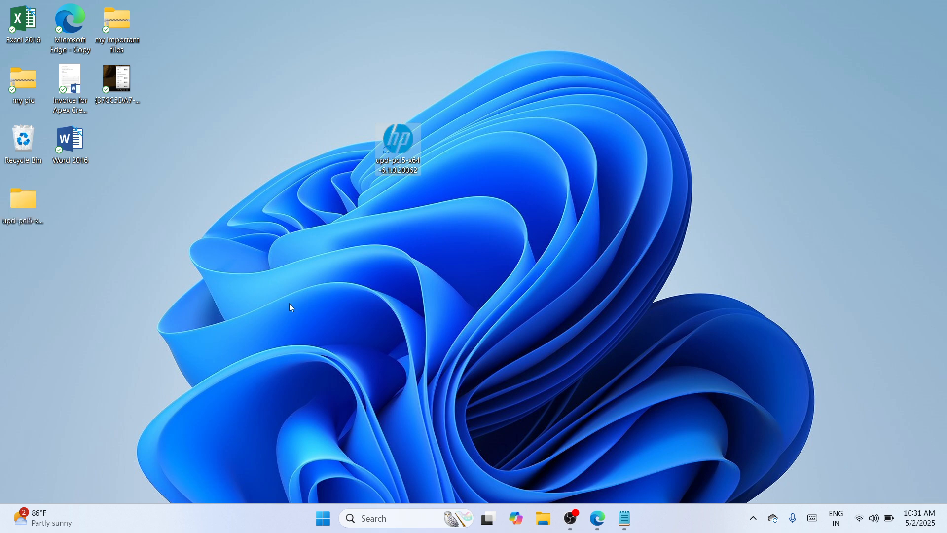
pyautogui.moveTo(25, 203); pyautogui.dragTo(330, 133)
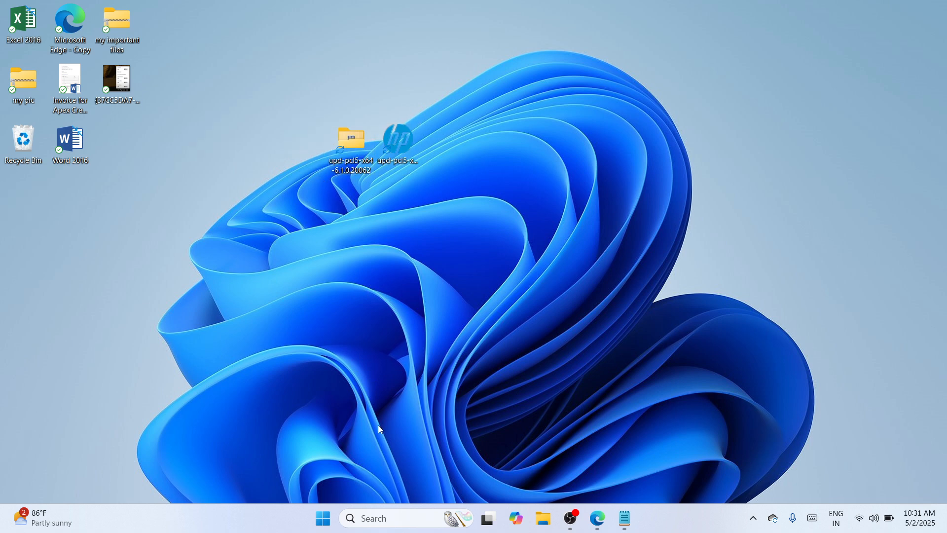
pyautogui.rightClick(324, 517)
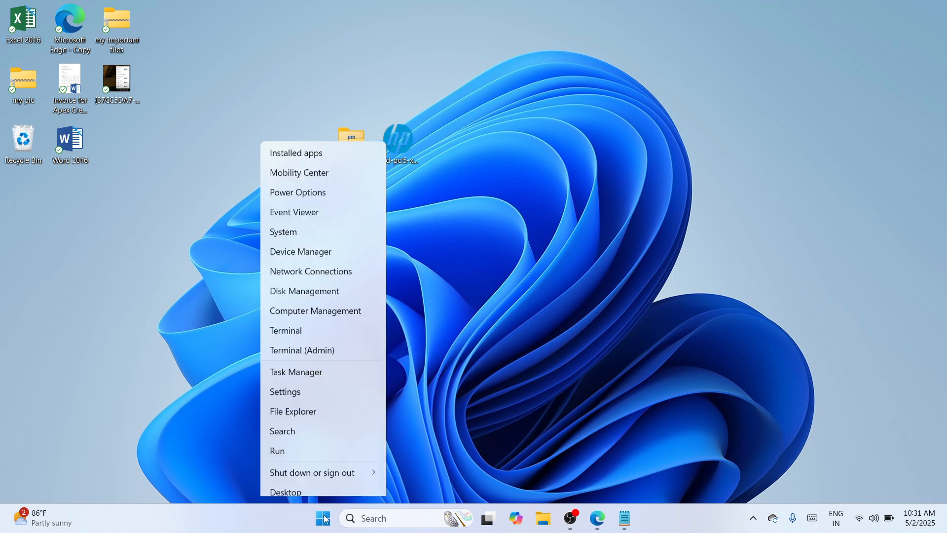
# Go to Bluetooth & devices > Devices in Settings and open More devices and printer settings
pyautogui.click(310, 389)
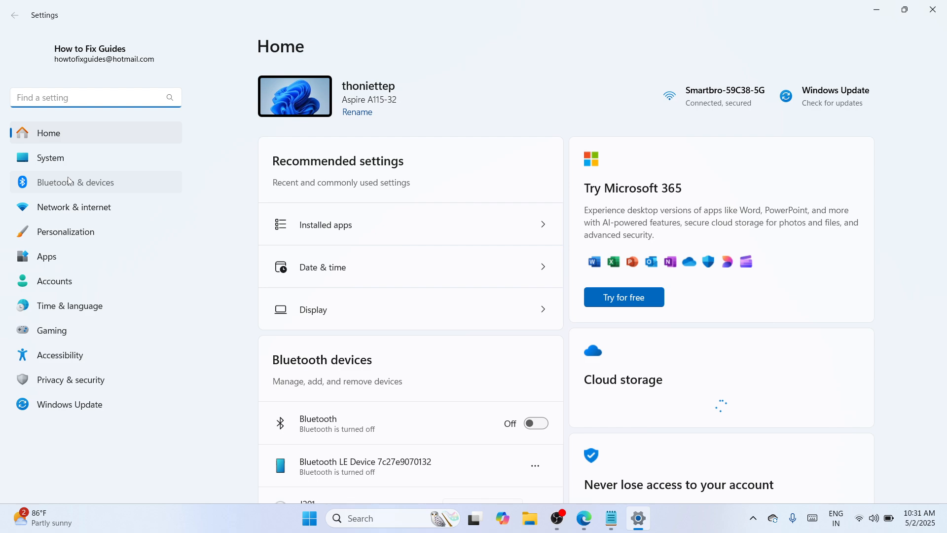
pyautogui.click(69, 181)
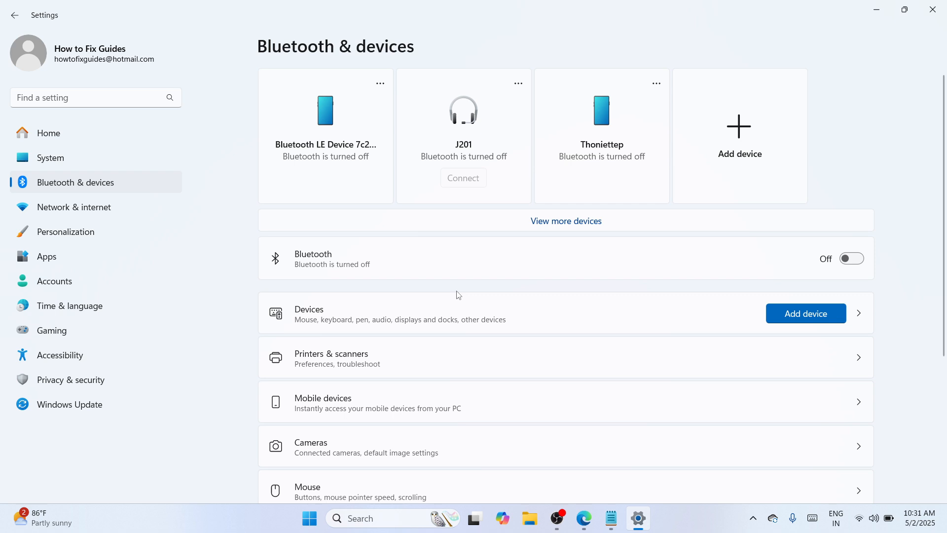
pyautogui.click(458, 296)
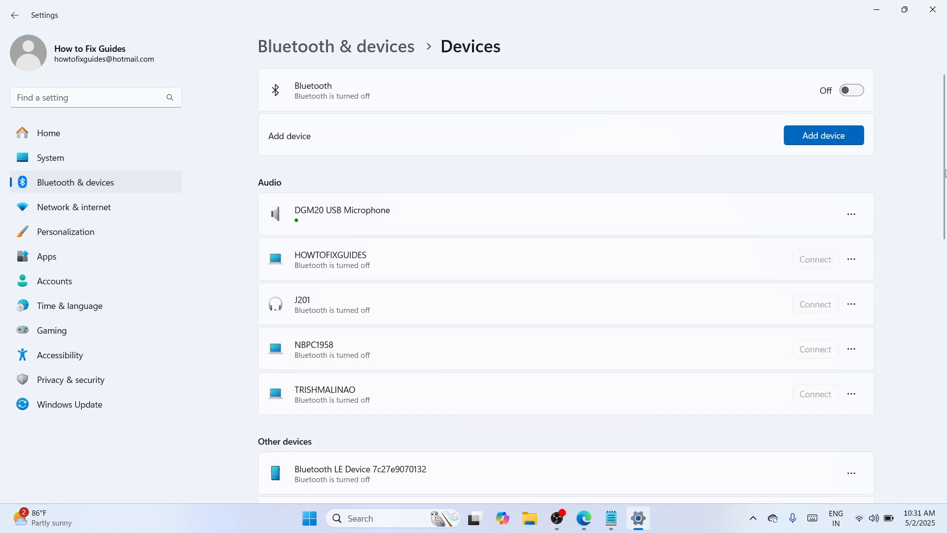
pyautogui.moveTo(945, 173); pyautogui.dragTo(943, 419)
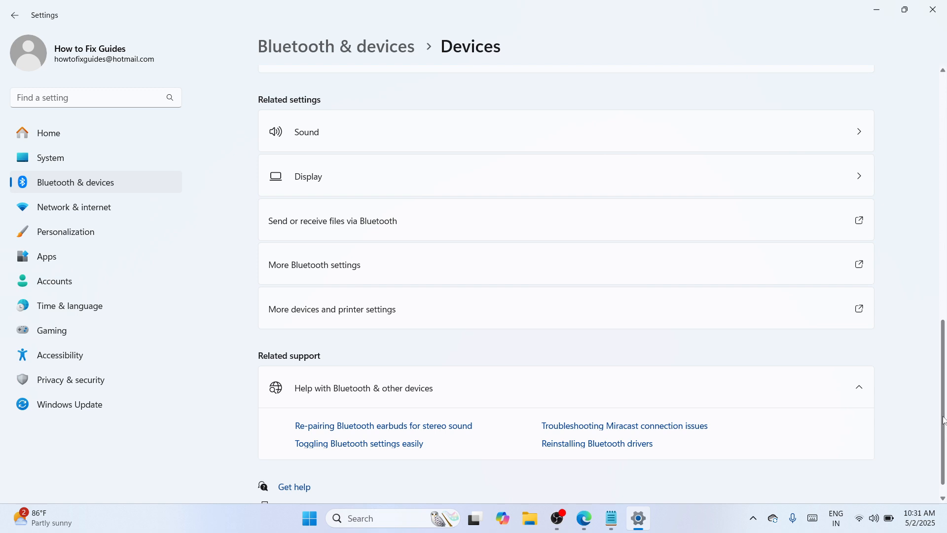
pyautogui.click(603, 326)
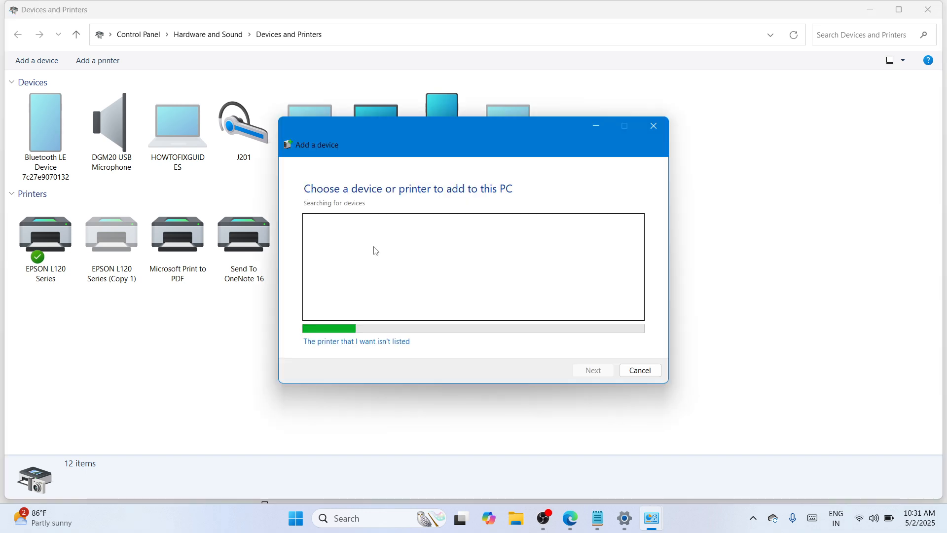
# Choose 'The printer that I want isn't listed' in the Add a device window
pyautogui.click(339, 343)
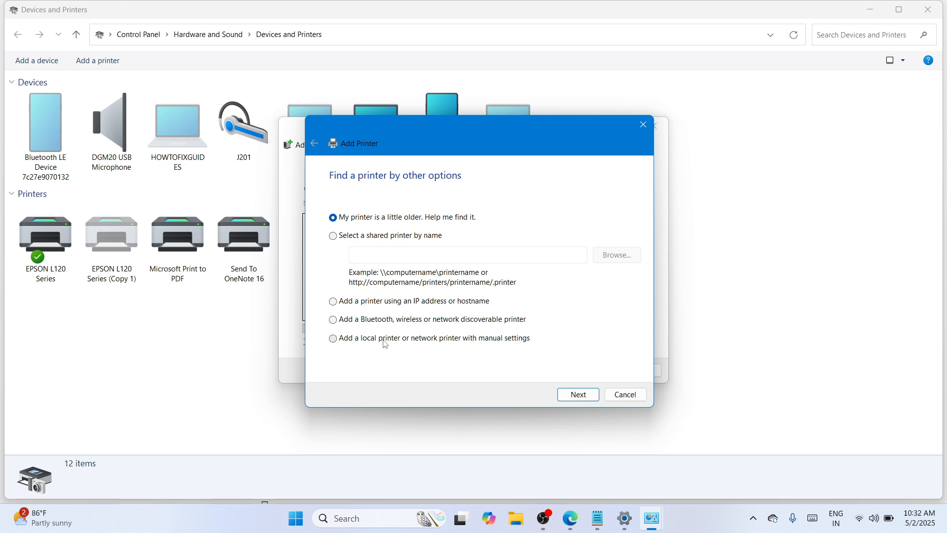
# Add a local printer with manual settings using the existing USB001 port
pyautogui.click(385, 341)
pyautogui.click(578, 398)
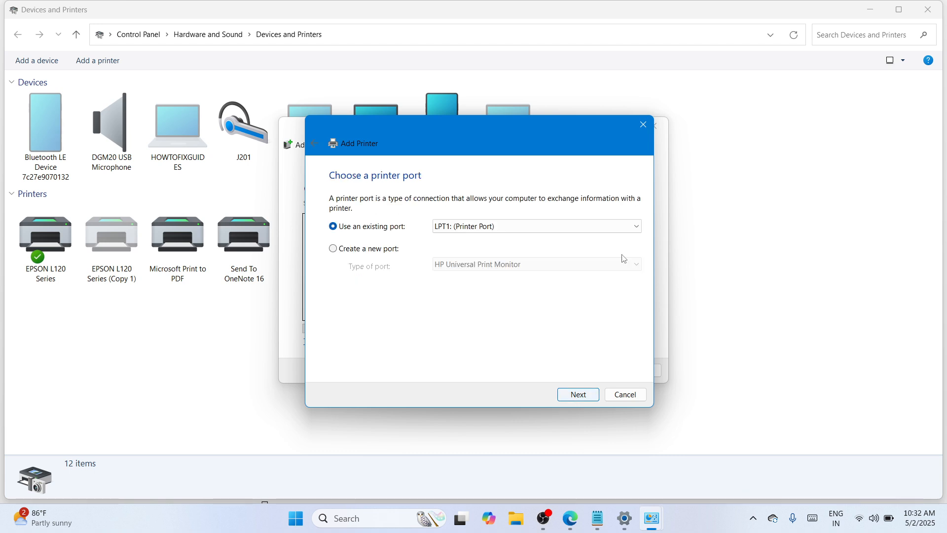
pyautogui.click(639, 227)
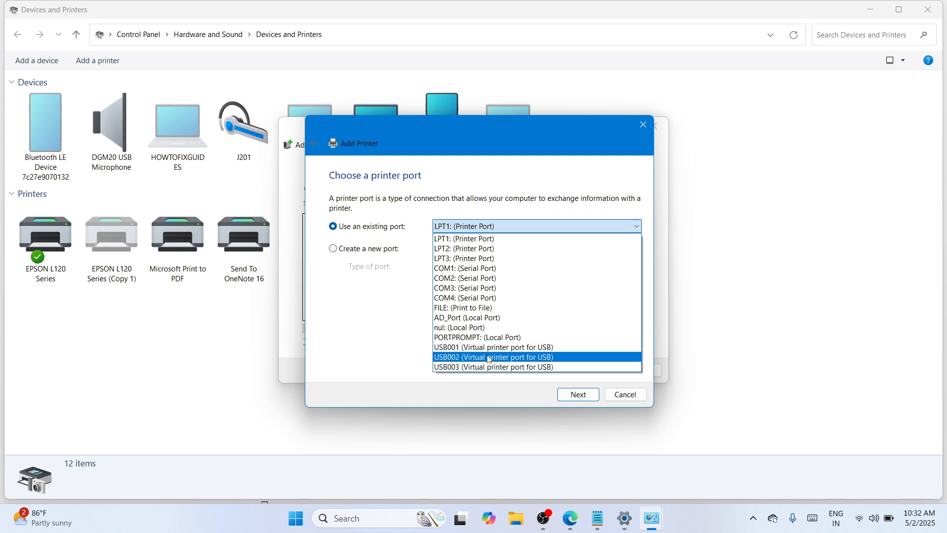
pyautogui.click(508, 347)
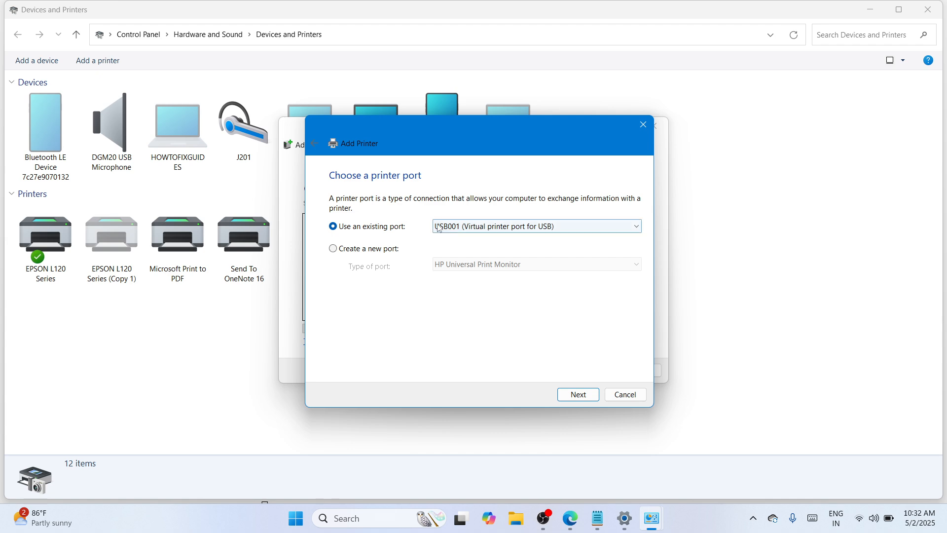
pyautogui.click(578, 396)
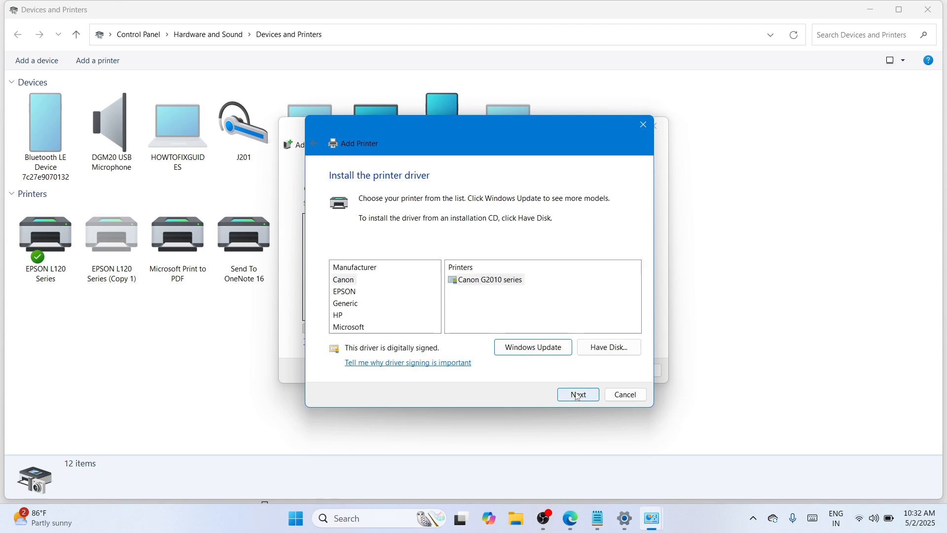
# Load hpbuio170l.inf from Desktop\upd-pcl5-x64-6.1.0.20062 and select HP Universal Printing PCL 5 (v6.1.0)
pyautogui.click(613, 350)
pyautogui.click(583, 323)
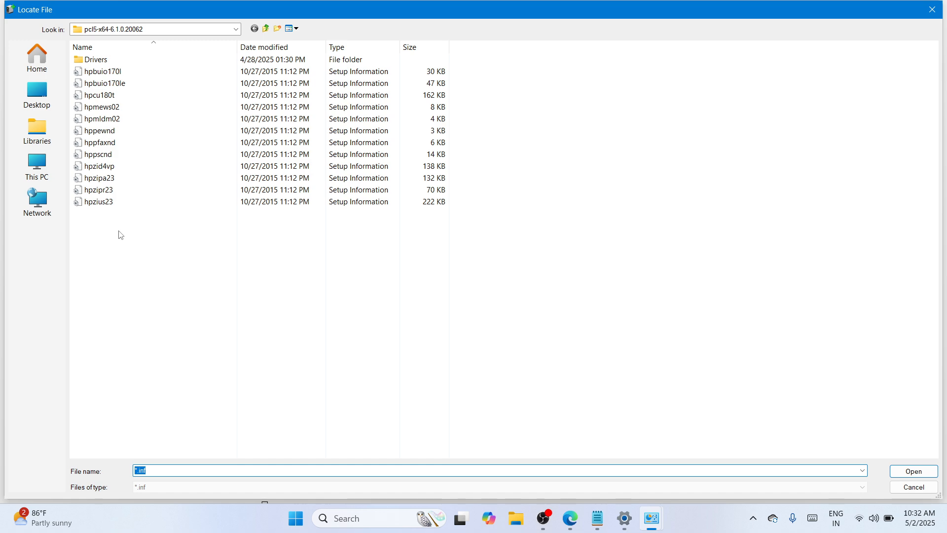
pyautogui.click(40, 95)
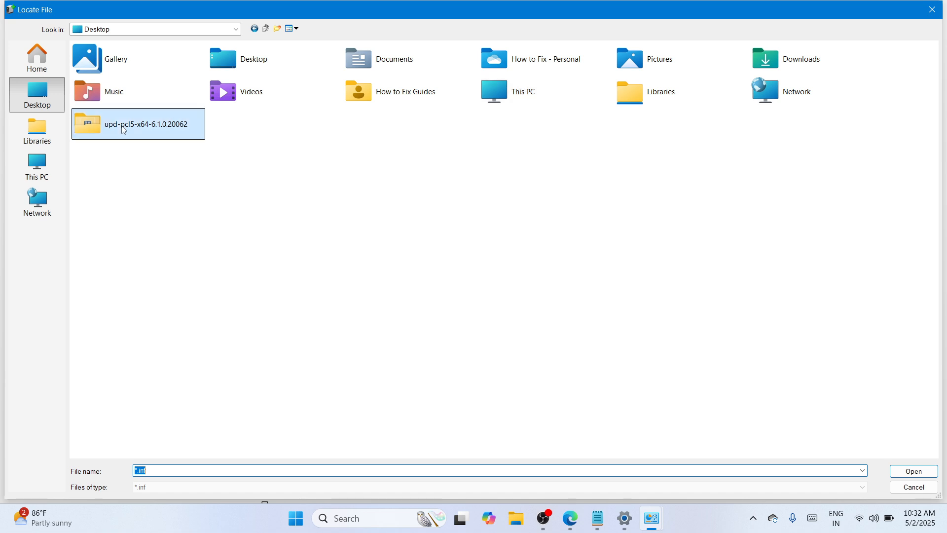
pyautogui.doubleClick(88, 122)
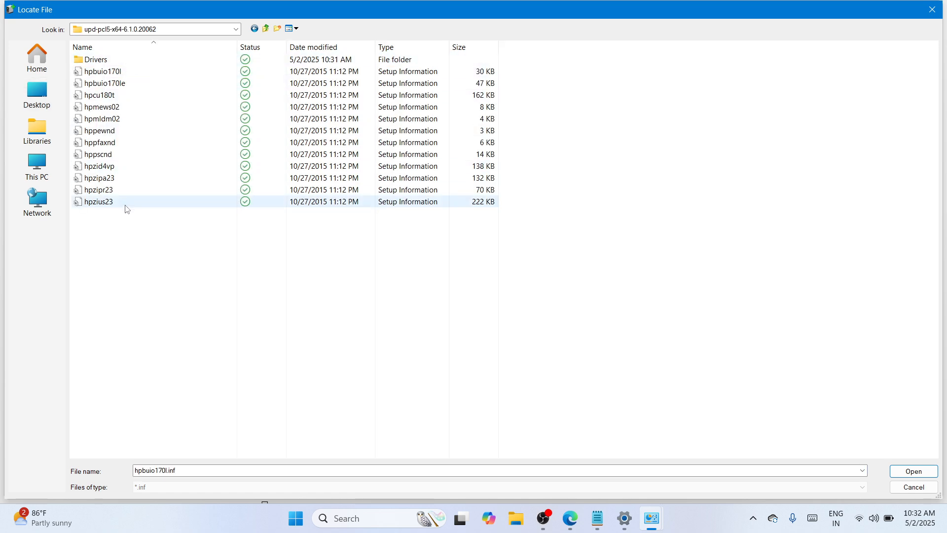
pyautogui.doubleClick(134, 73)
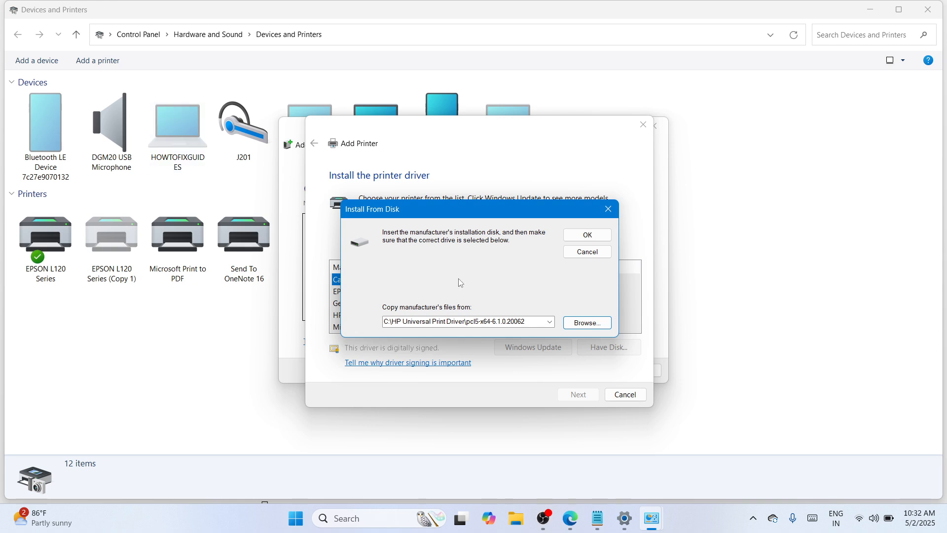
pyautogui.click(588, 236)
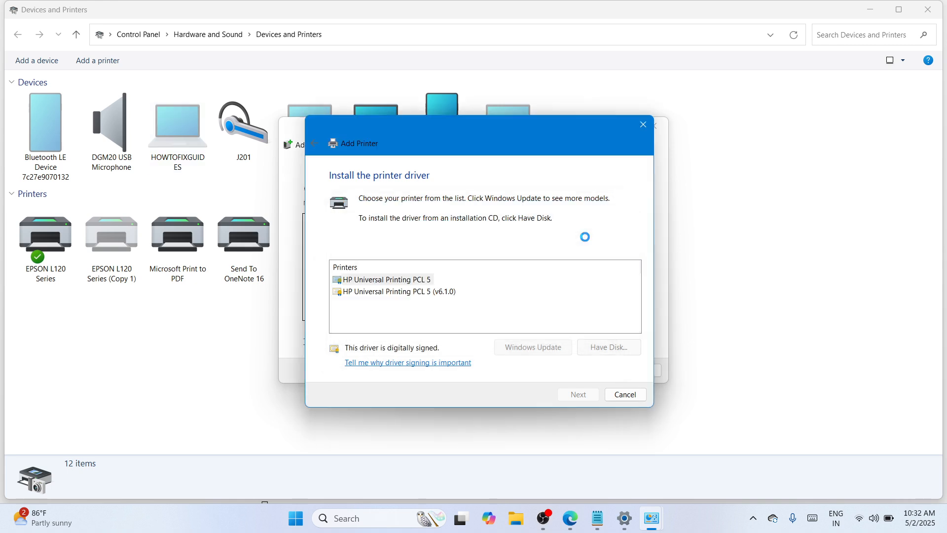
pyautogui.click(401, 294)
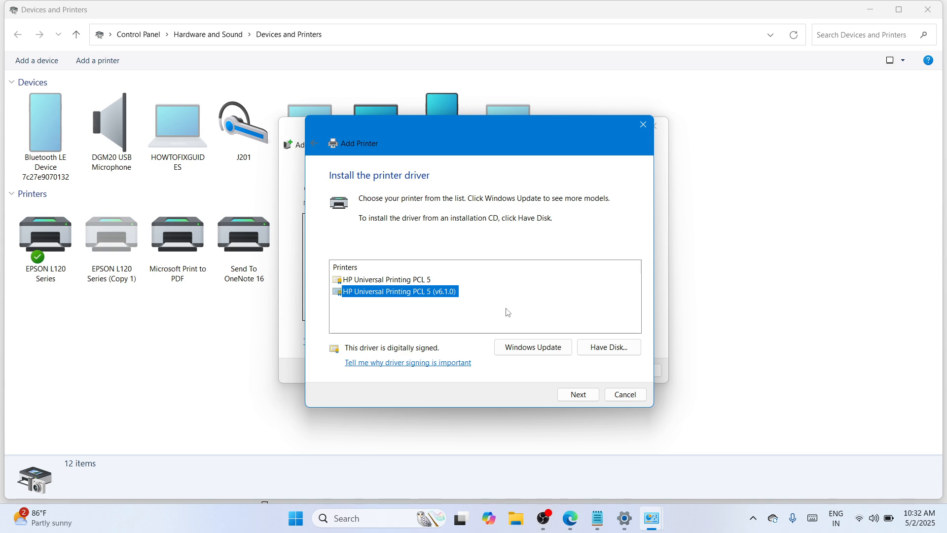
pyautogui.click(579, 394)
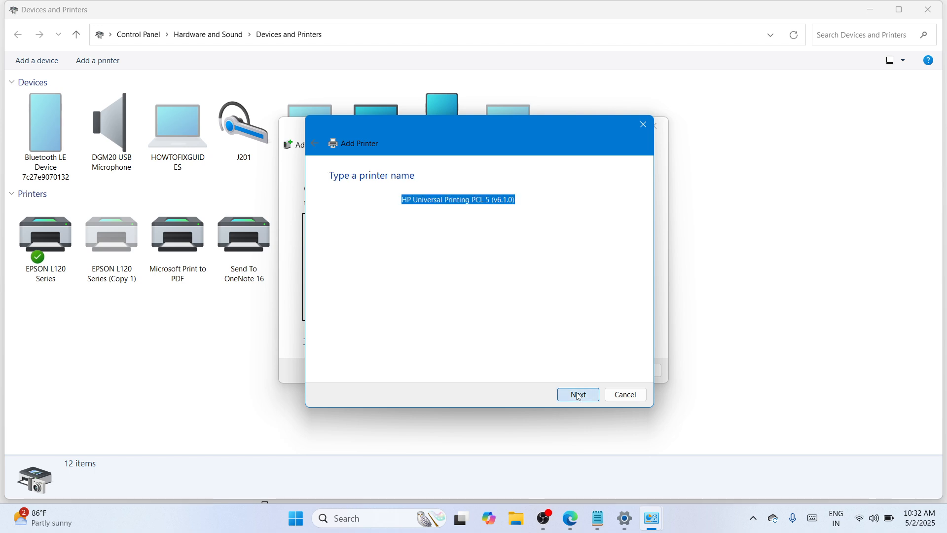
# Rename the printer to 'HP LaserJet1300 Driver' and allow the driver installation to proceed
pyautogui.click(529, 200)
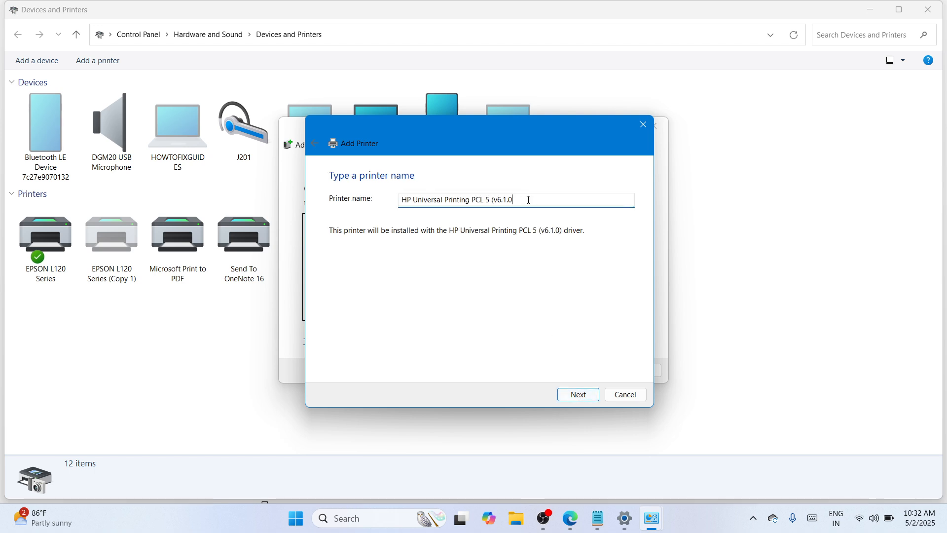
pyautogui.press('BackSpace')
pyautogui.press('BackSpace')
pyautogui.press('BackSpace')
pyautogui.press('BackSpace')
pyautogui.press('BackSpace')
pyautogui.press('BackSpace')
pyautogui.press('BackSpace')
pyautogui.press('BackSpace')
pyautogui.press('BackSpace')
pyautogui.press('BackSpace')
pyautogui.press('BackSpace')
pyautogui.press('BackSpace')
pyautogui.press('BackSpace')
pyautogui.press('BackSpace')
pyautogui.press('BackSpace')
pyautogui.press('BackSpace')
pyautogui.press('BackSpace')
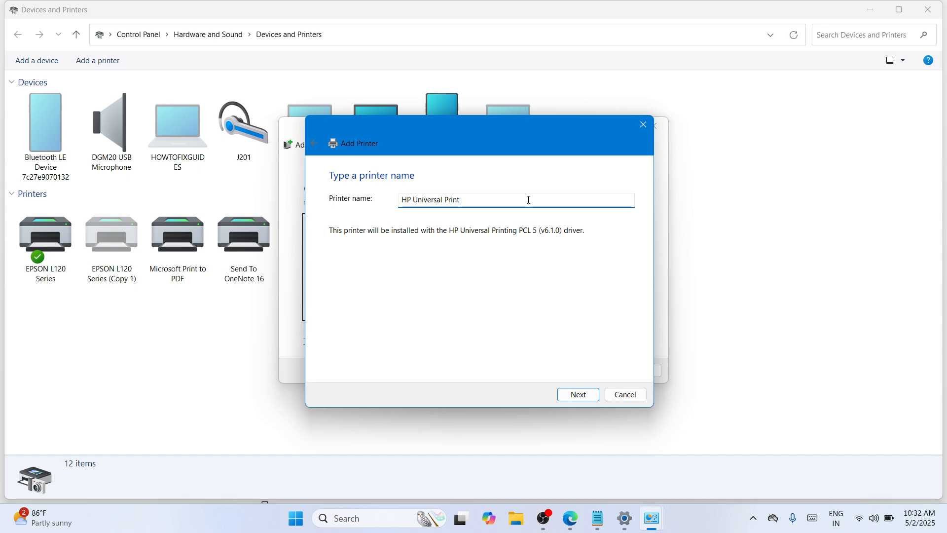
pyautogui.press('BackSpace')
pyautogui.press('BackSpace')
pyautogui.press('BackSpace')
pyautogui.press('BackSpace')
pyautogui.press('BackSpace')
pyautogui.press('BackSpace')
pyautogui.press('BackSpace')
pyautogui.press('BackSpace')
pyautogui.press('BackSpace')
pyautogui.press('BackSpace')
pyautogui.press('BackSpace')
pyautogui.press('BackSpace')
pyautogui.press('BackSpace')
pyautogui.press('BackSpace')
pyautogui.press('BackSpace')
pyautogui.press('BackSpace')
pyautogui.press('BackSpace')
pyautogui.press('BackSpace')
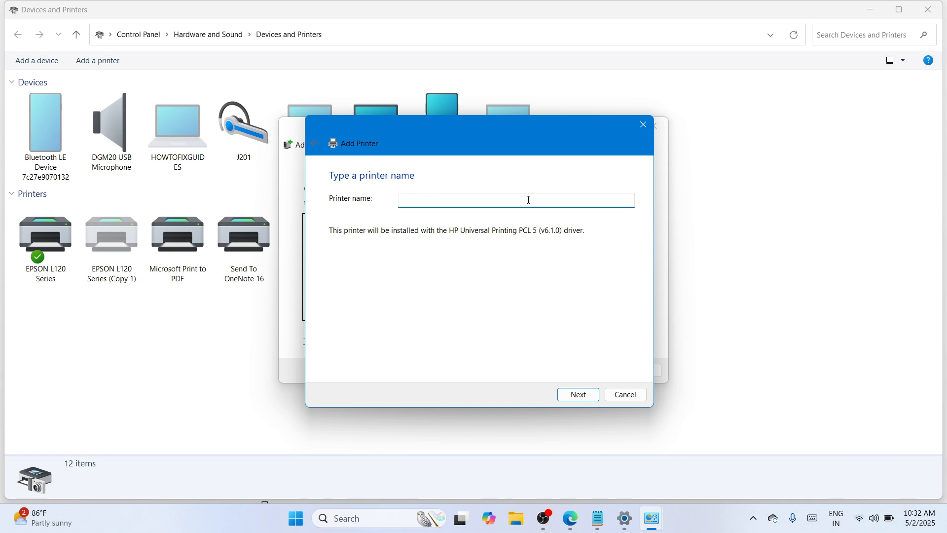
pyautogui.write('HP')
pyautogui.press('BackSpace')
pyautogui.write('LaserJet1300')
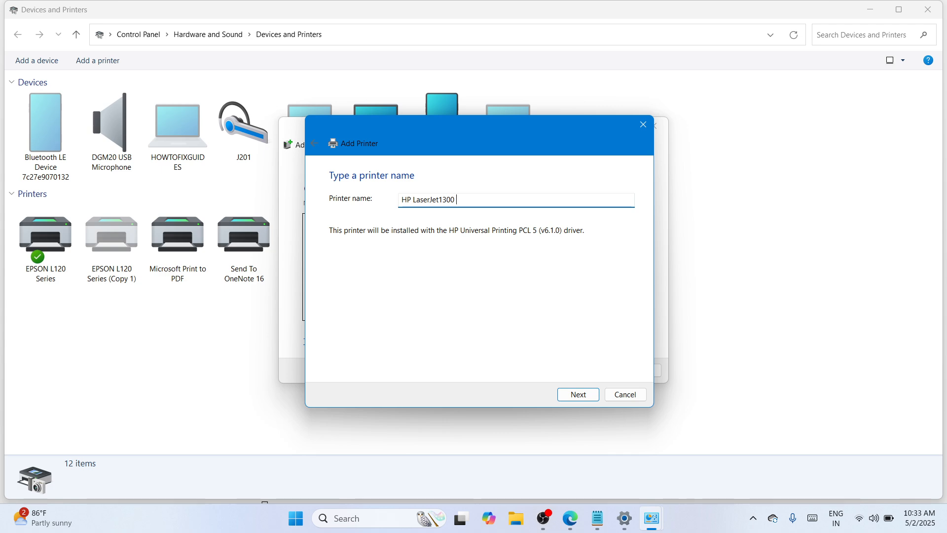
pyautogui.write(' Driver')
pyautogui.click(586, 392)
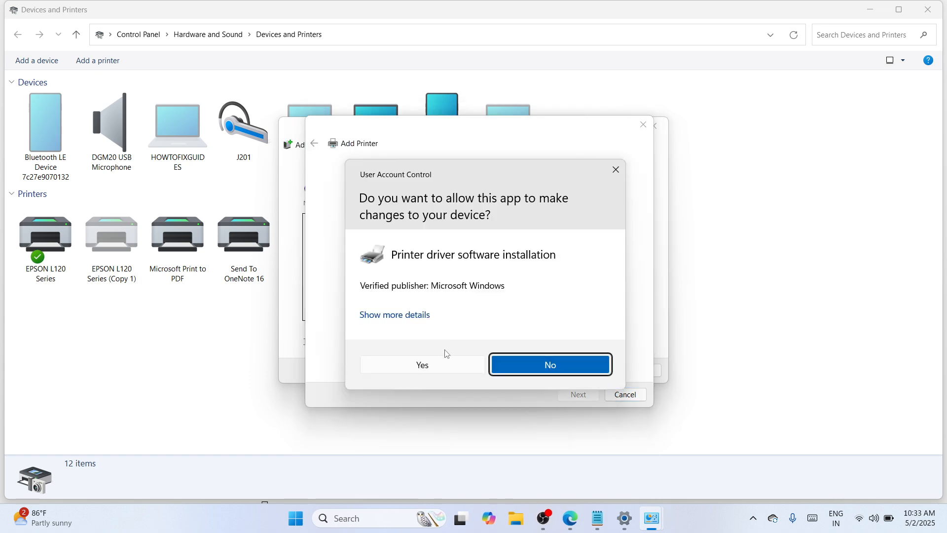
pyautogui.click(445, 365)
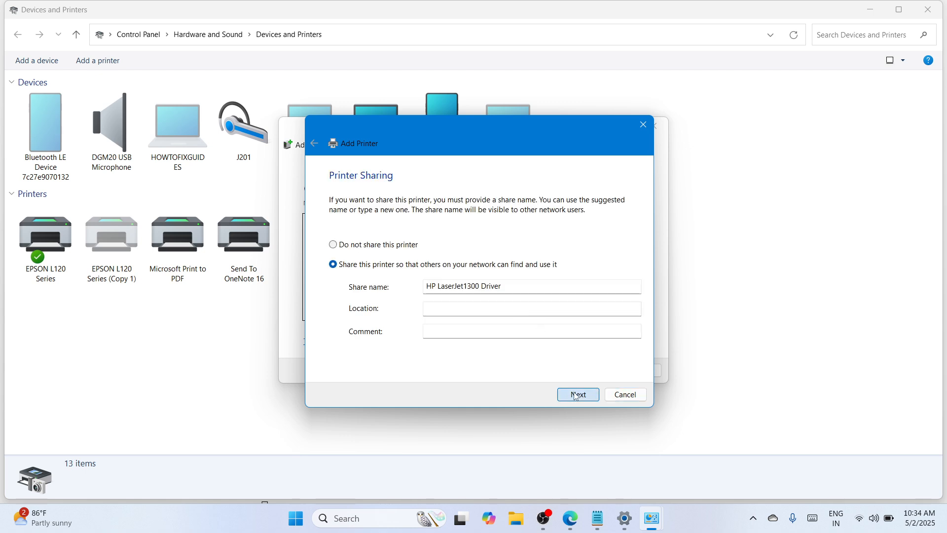
# Accept the sharing settings and finish the wizard, then minimize Devices and Printers and close Settings
pyautogui.click(576, 396)
pyautogui.click(594, 397)
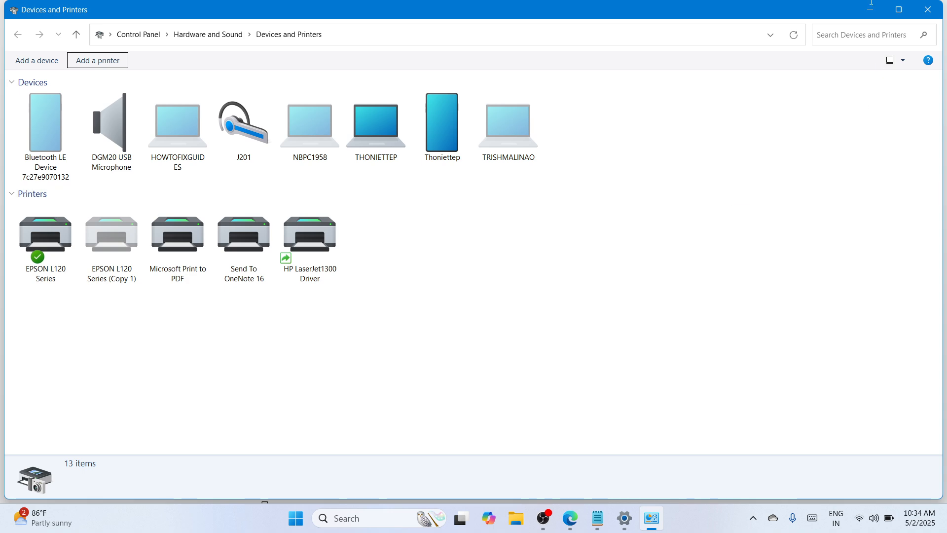
pyautogui.click(871, 9)
pyautogui.click(933, 9)
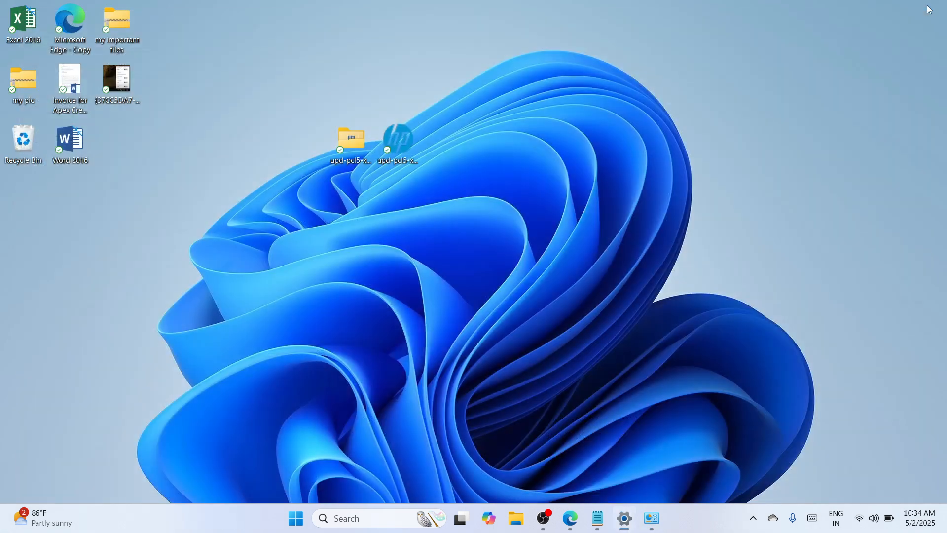
pyautogui.click(558, 513)
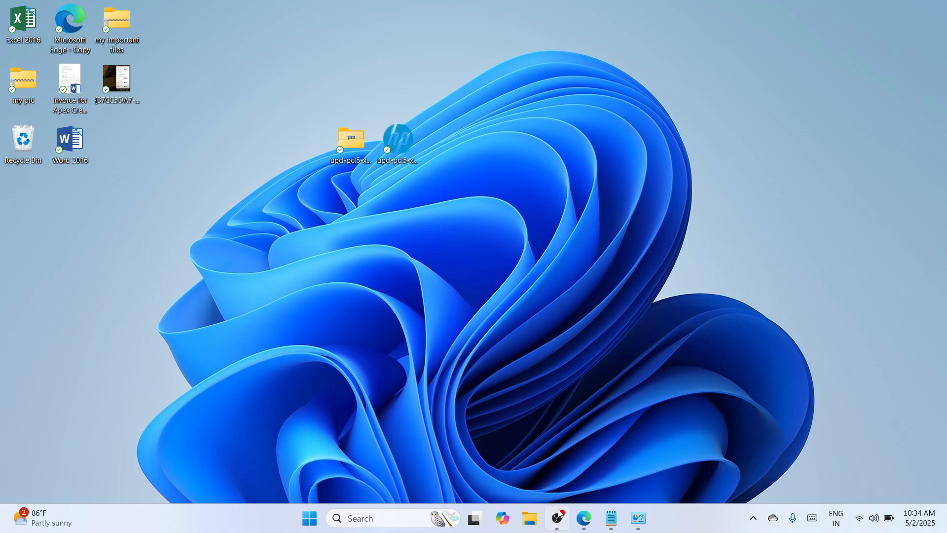